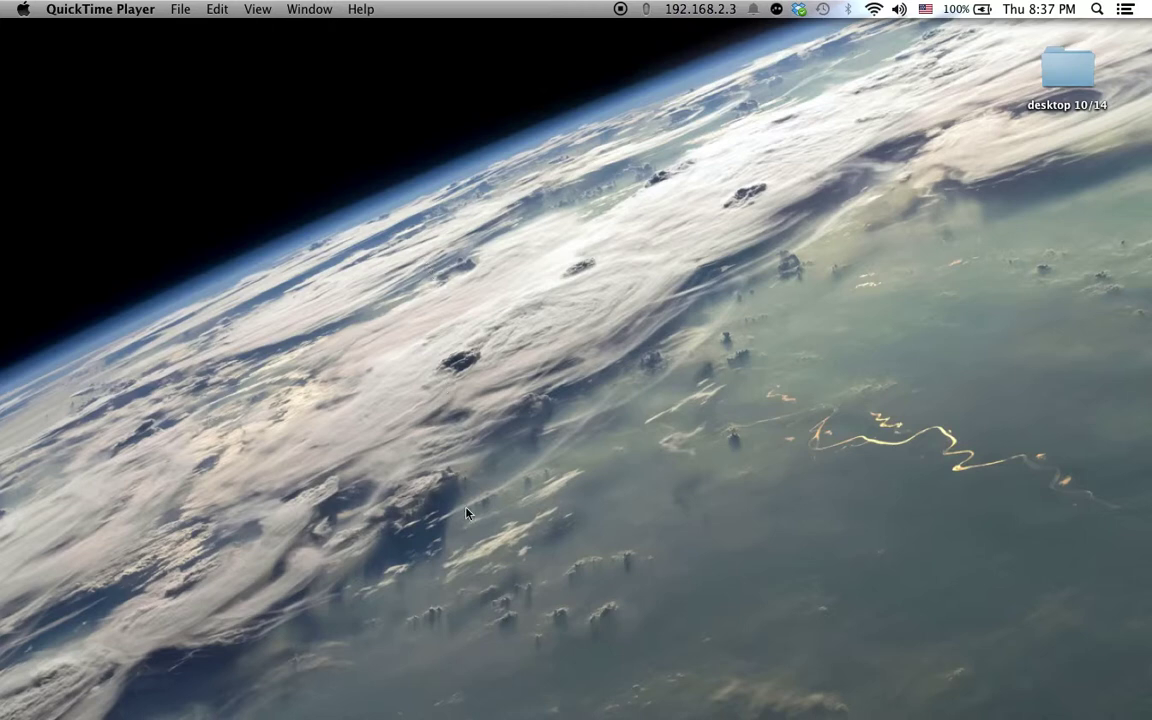
Open Adobe Illustrator CS5.1 and create a new document named butcher-transportation
mouse_move(450, 712)
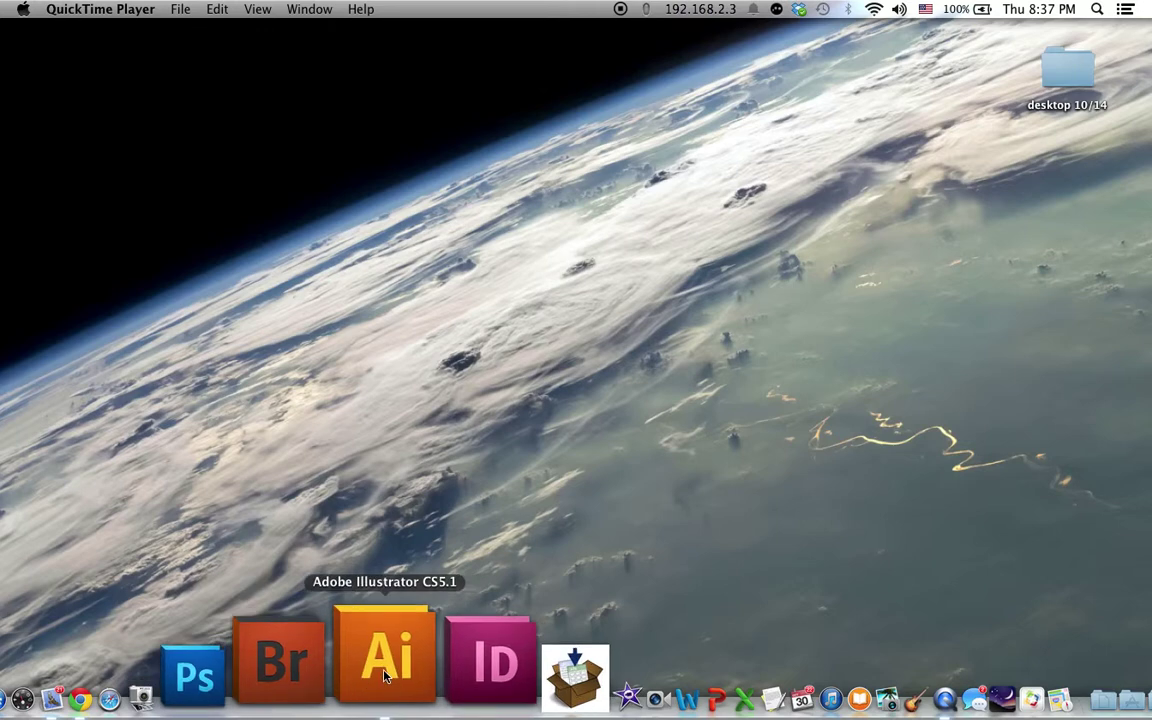
left_click(384, 676)
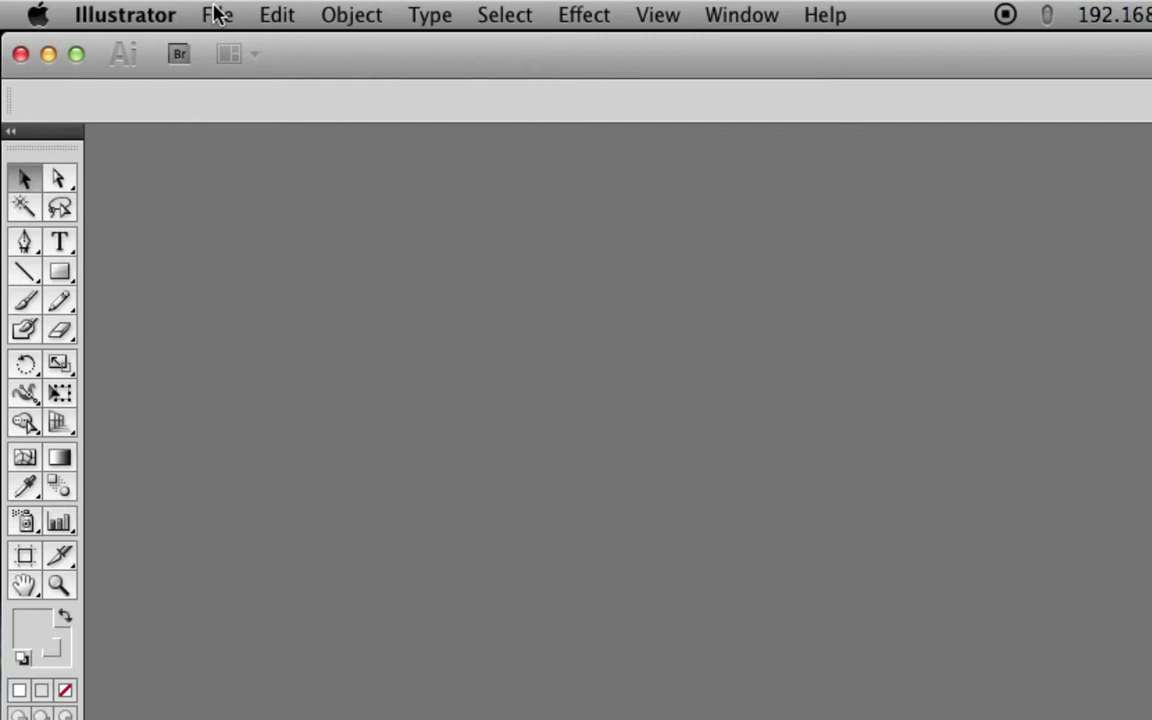
left_click(216, 15)
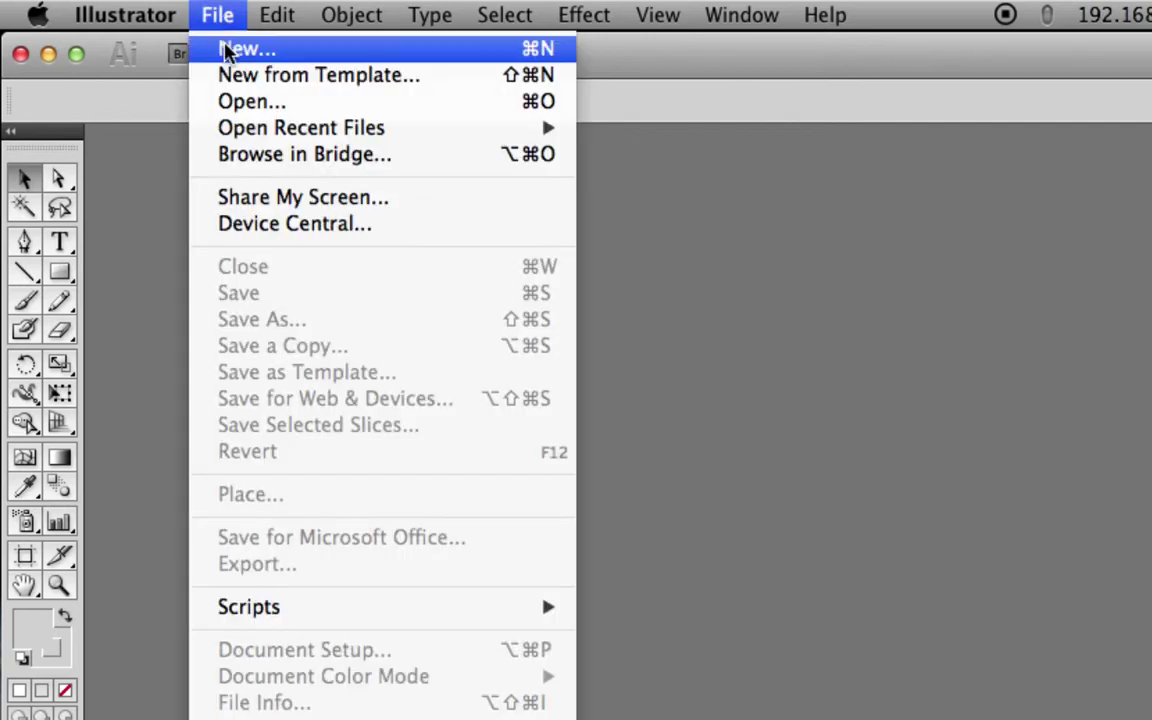
left_click(228, 52)
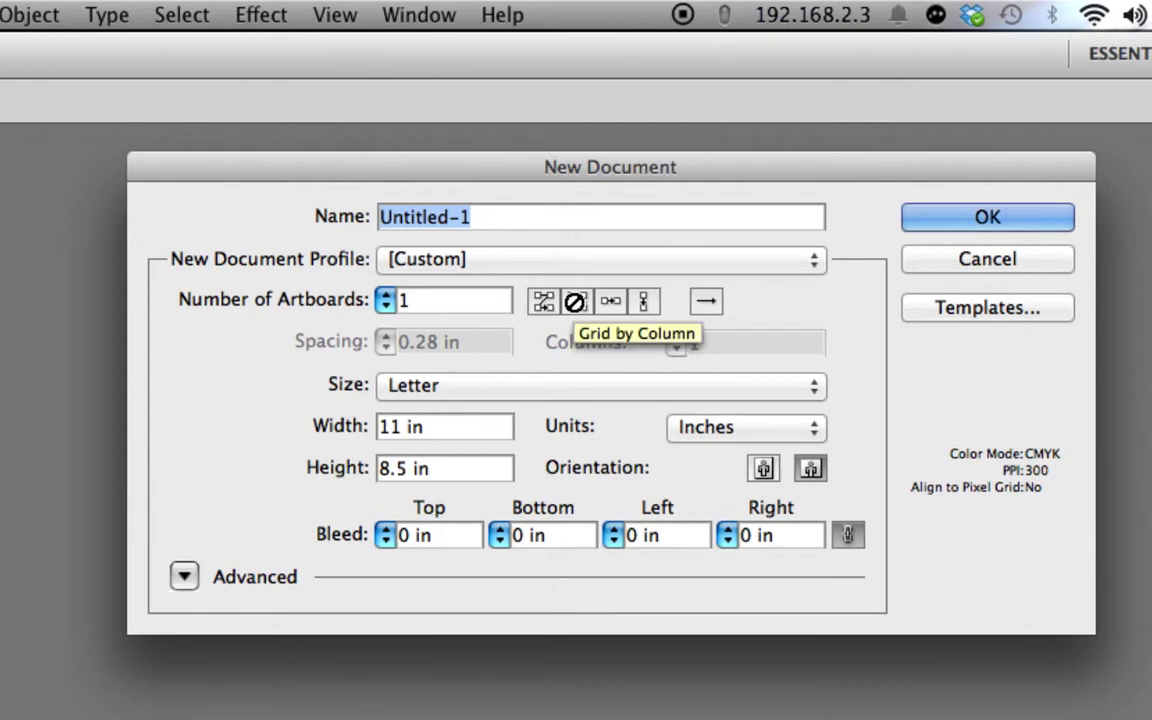
type("butcher-")
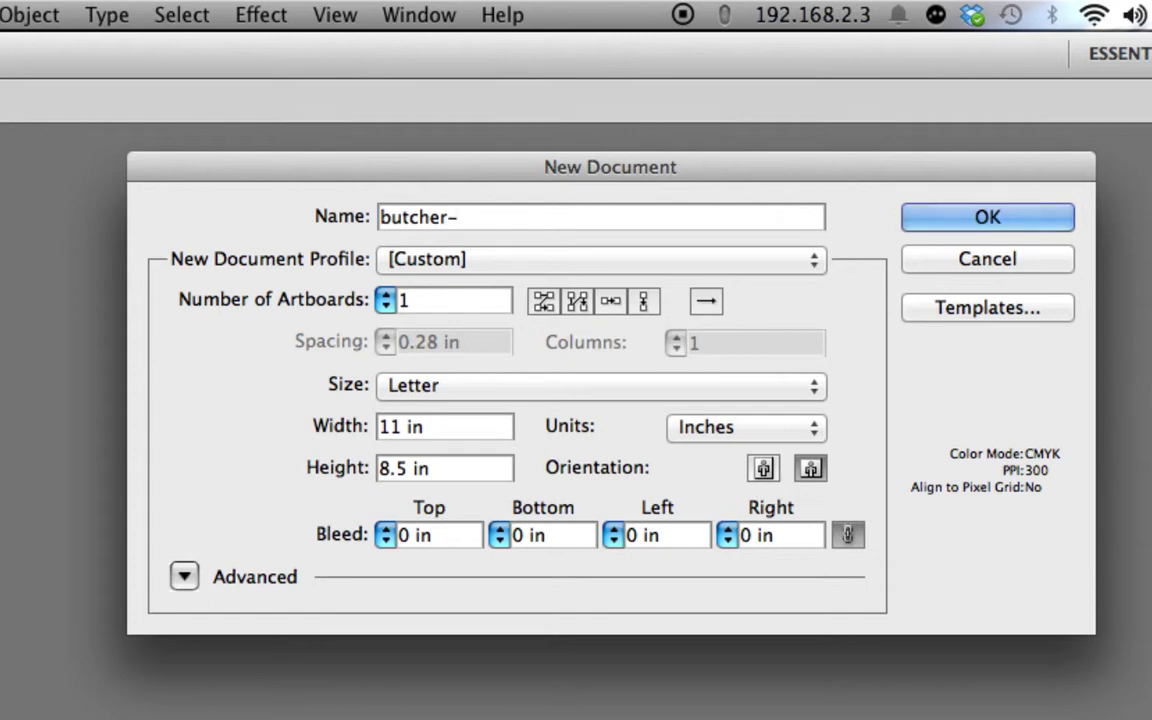
type("transportation")
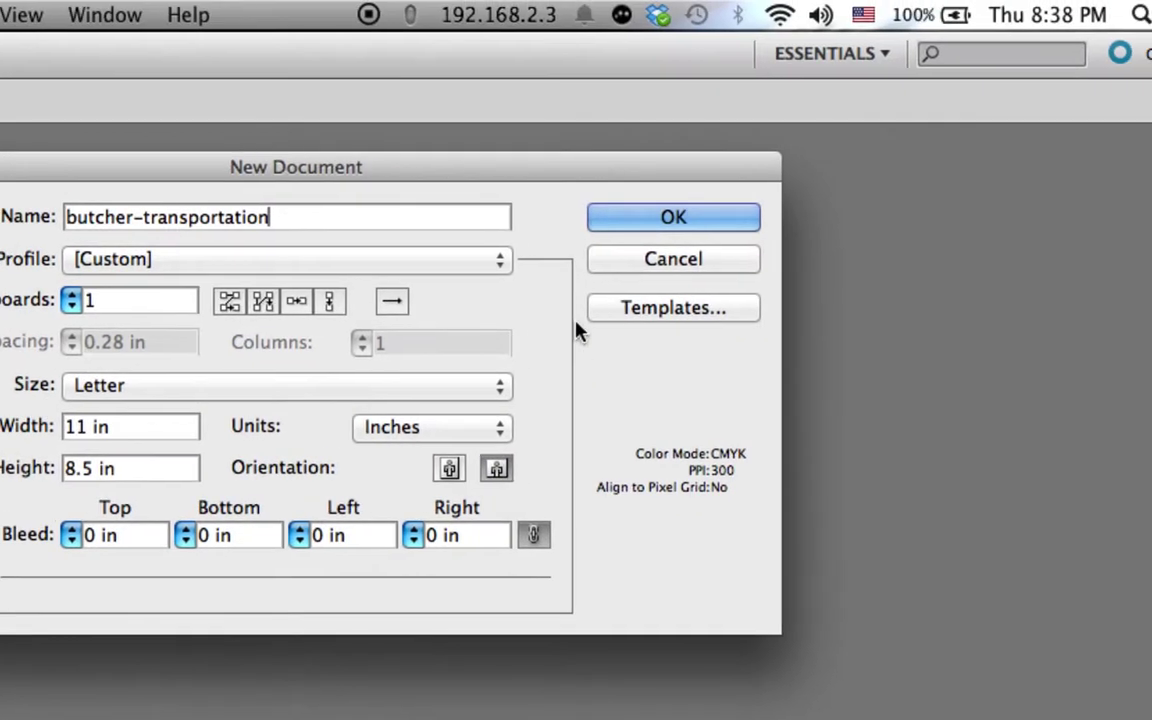
left_click(646, 224)
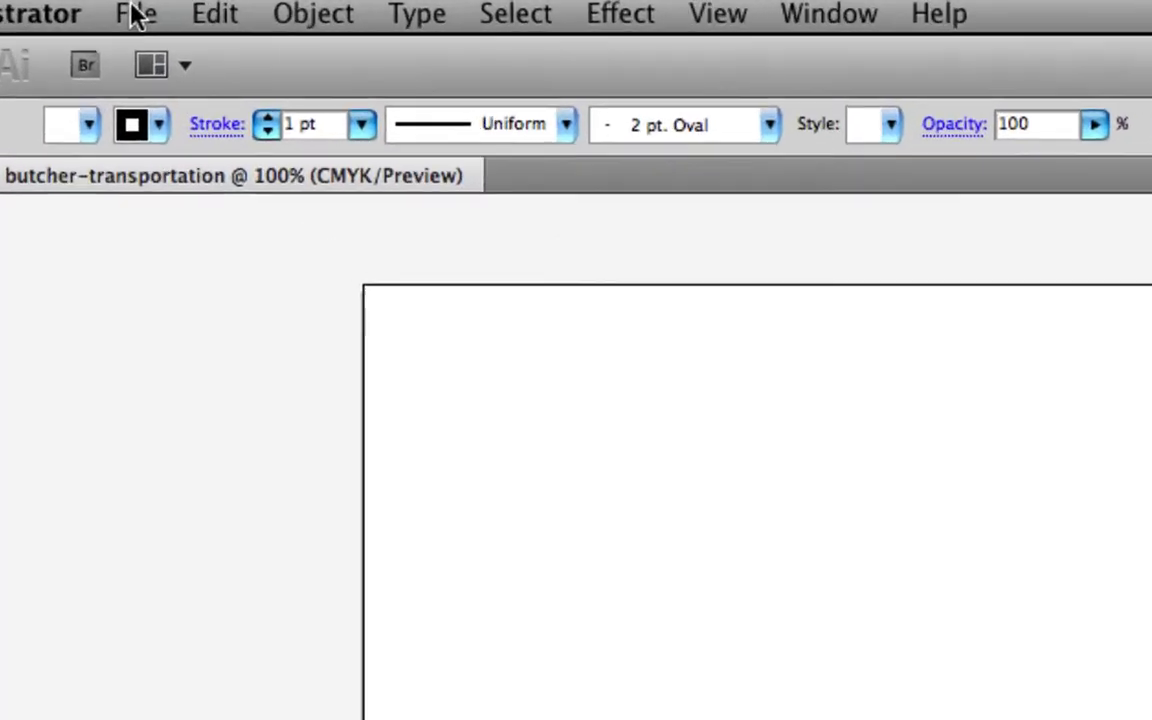
Try placing 01-pagani-huayra.jpg from the transportation folder inside butcher-graphics-skinny on the artboard, and delete the placed image
left_click(135, 14)
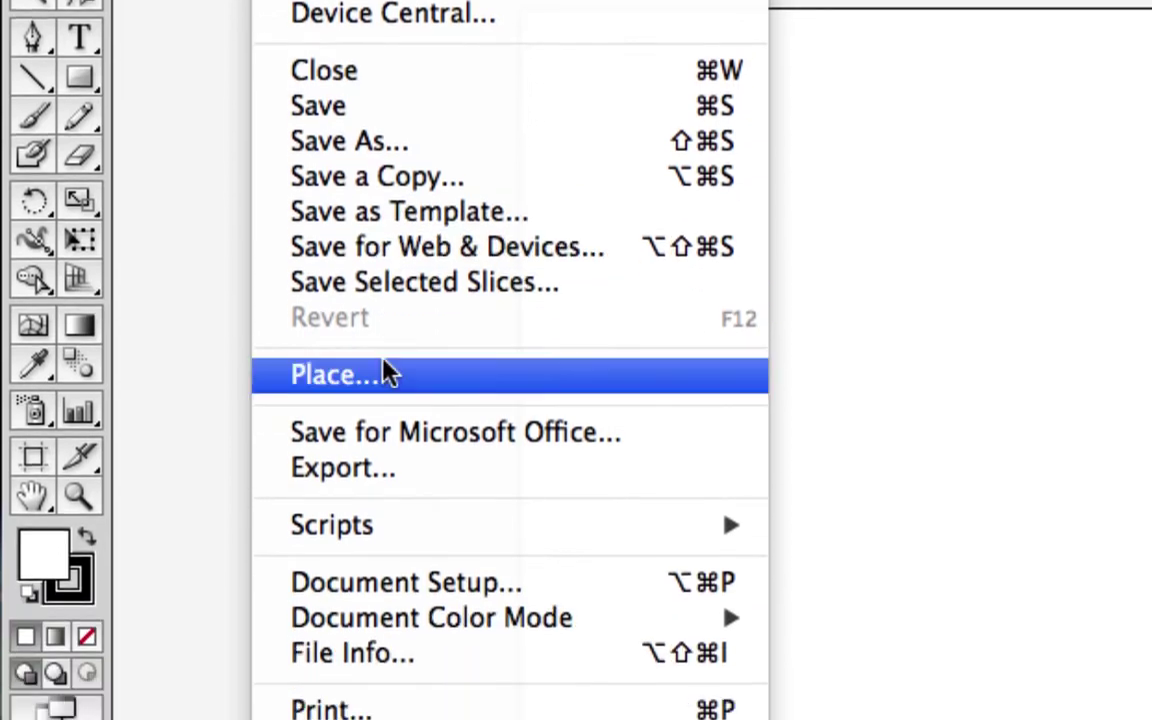
left_click(385, 370)
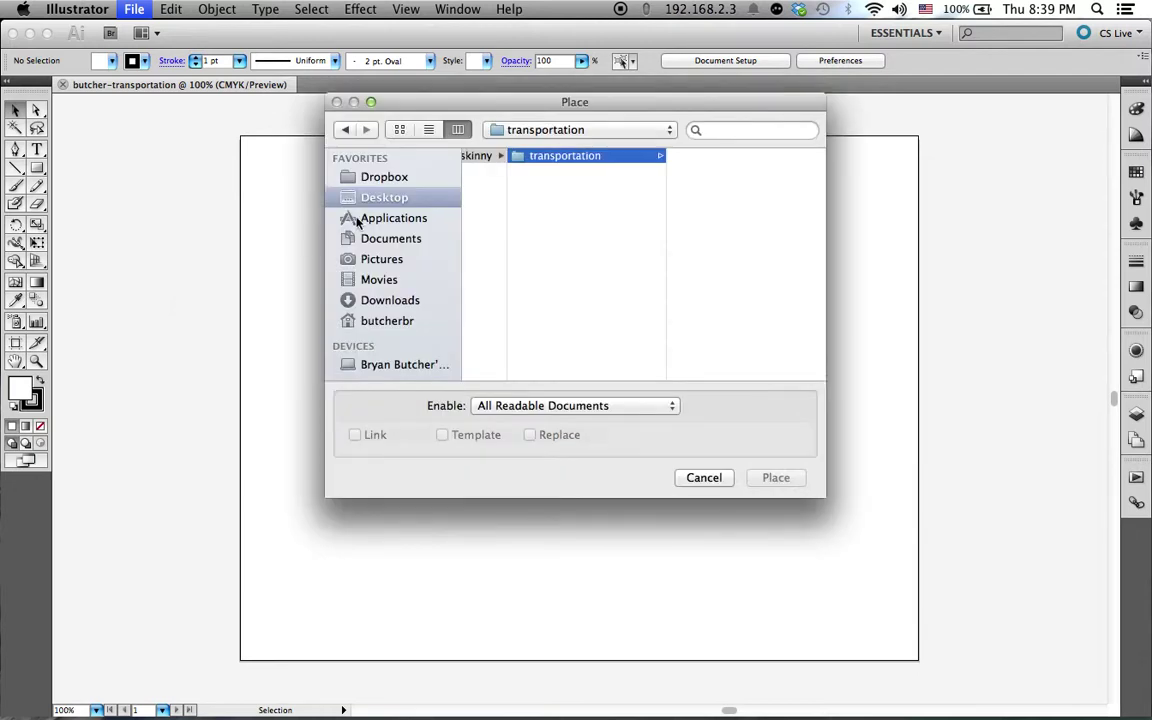
left_click(384, 197)
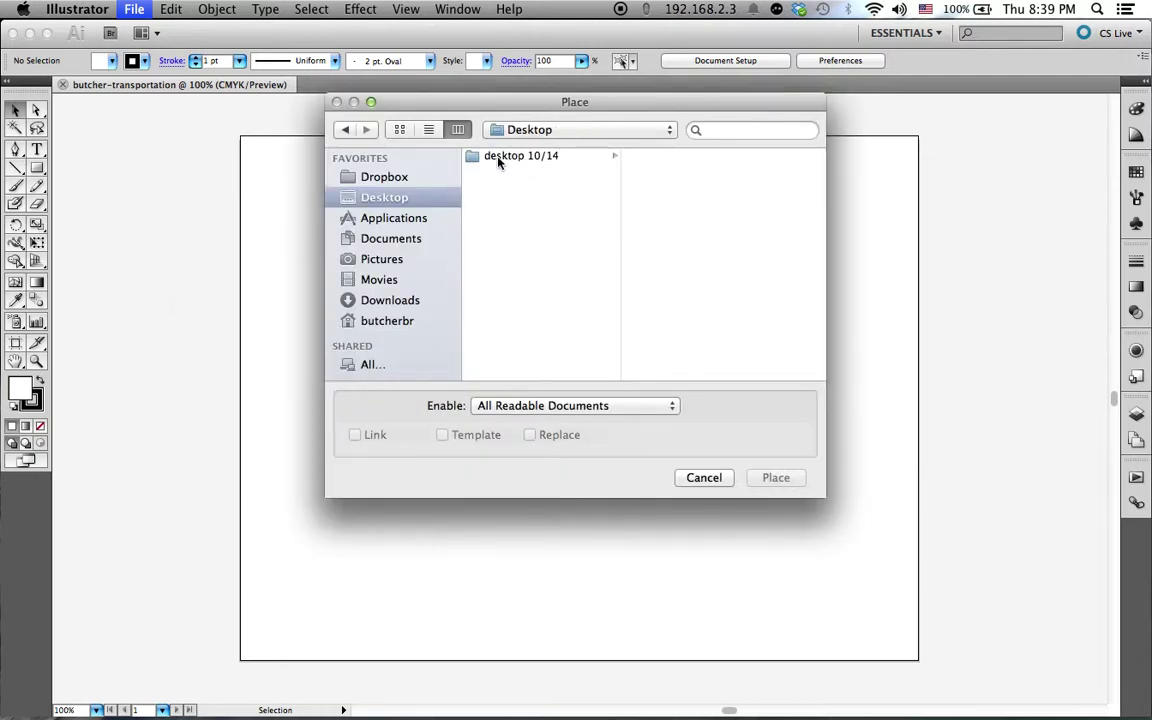
left_click(499, 160)
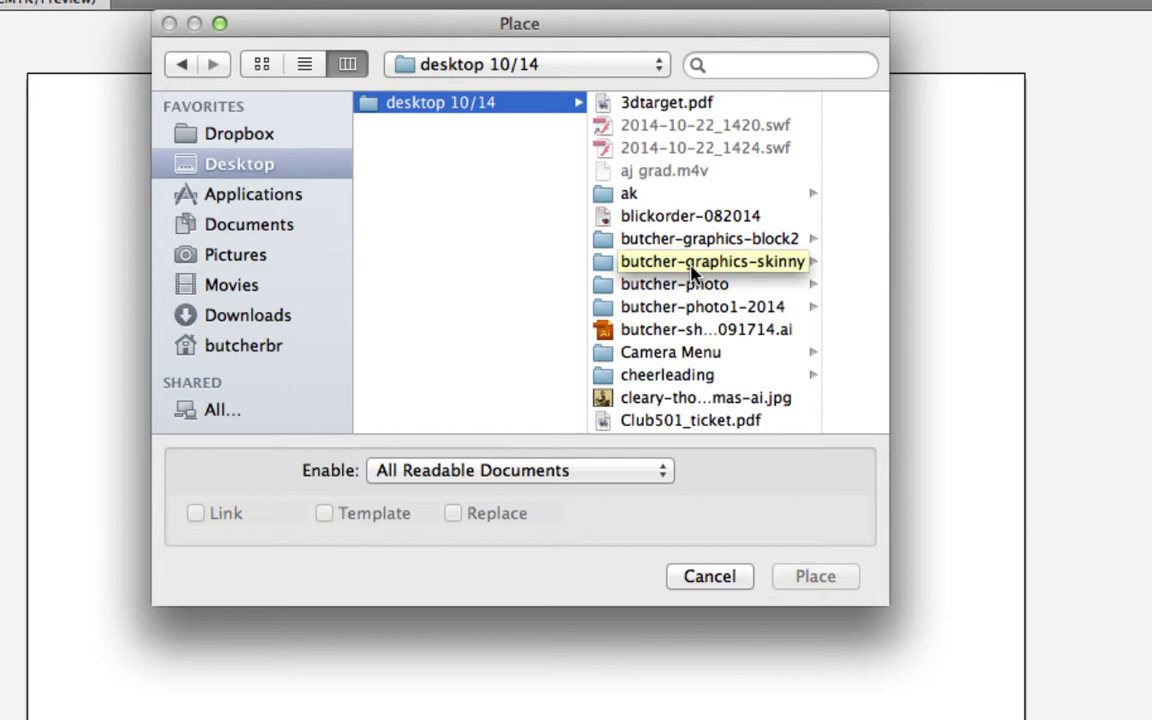
left_click(693, 266)
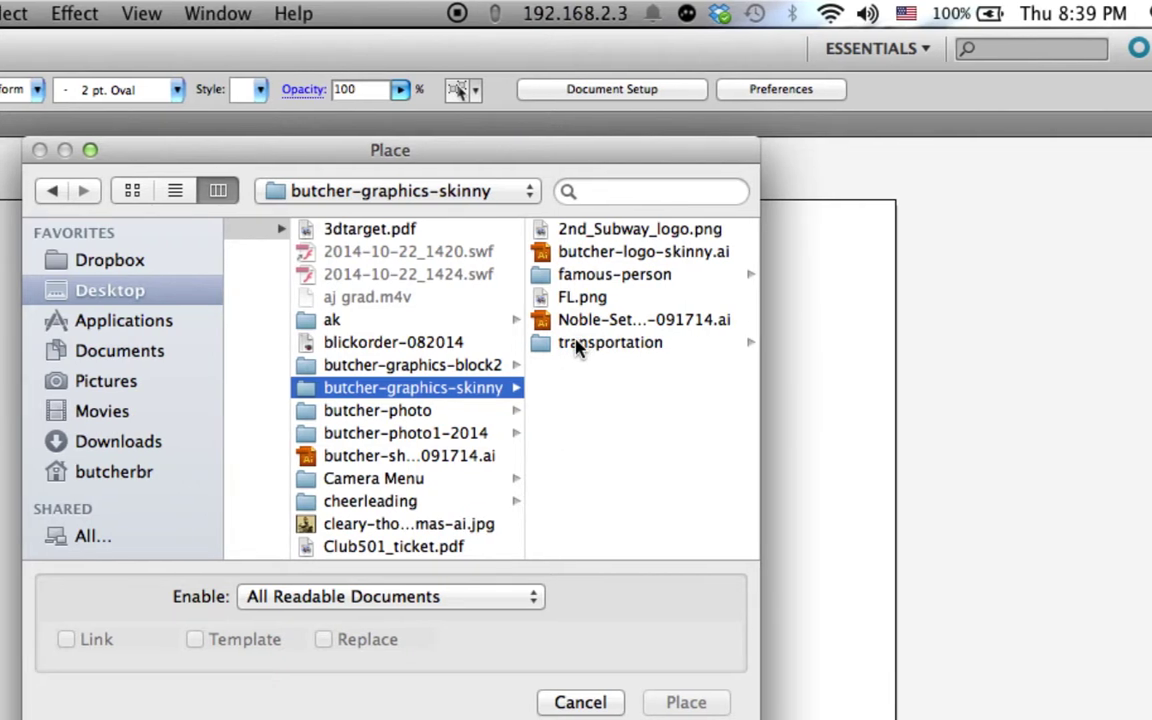
left_click(577, 344)
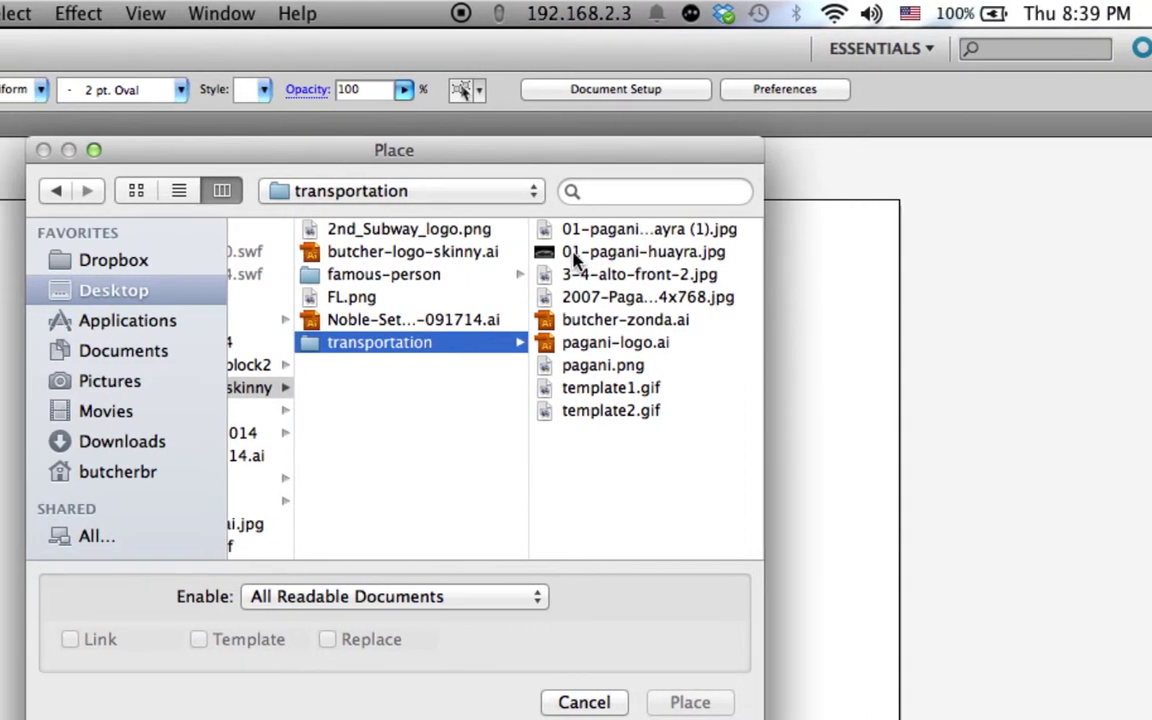
left_click(576, 256)
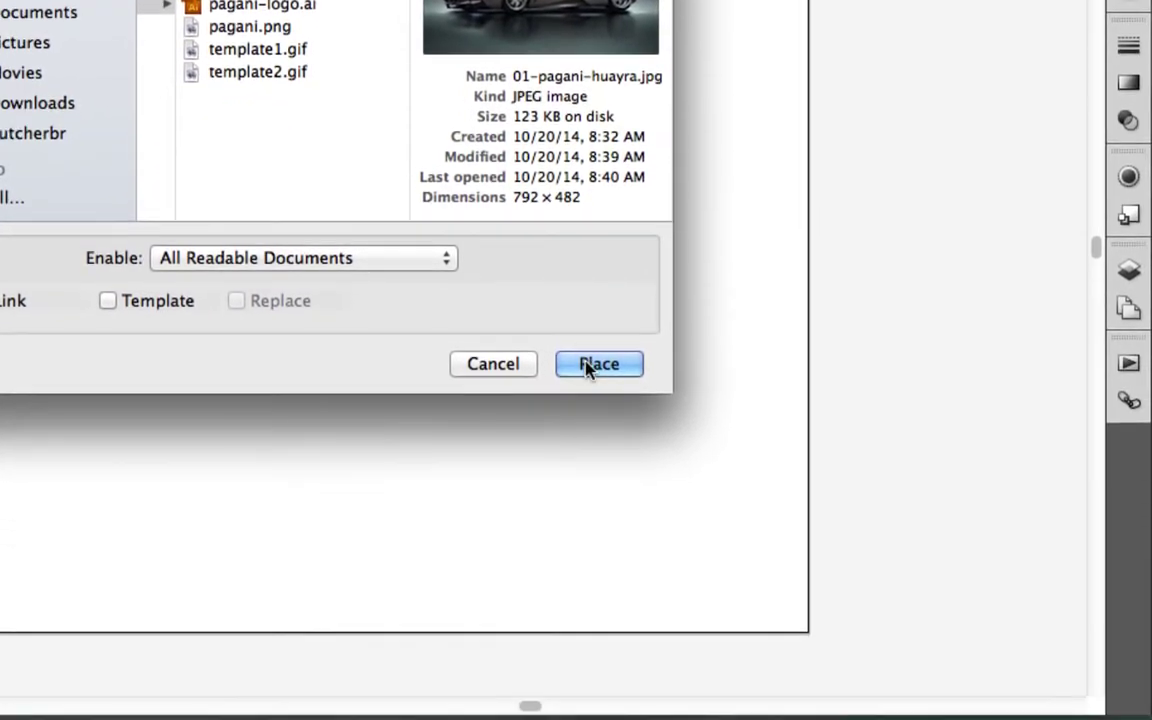
left_click(595, 505)
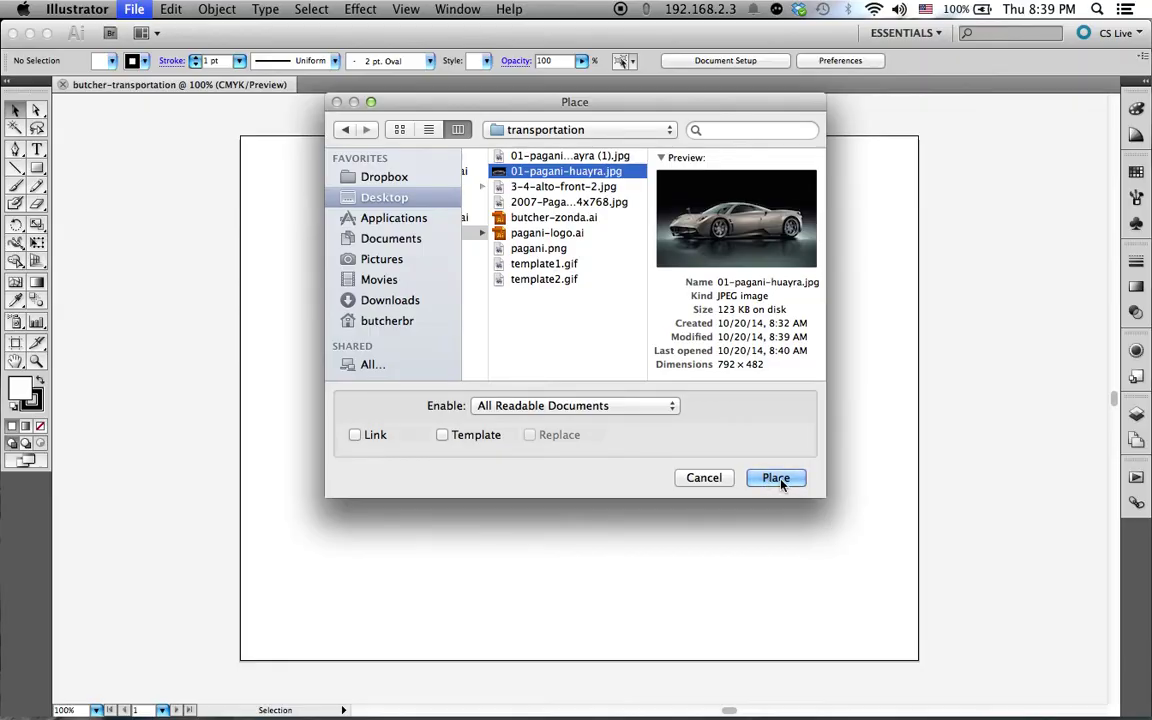
left_click(777, 478)
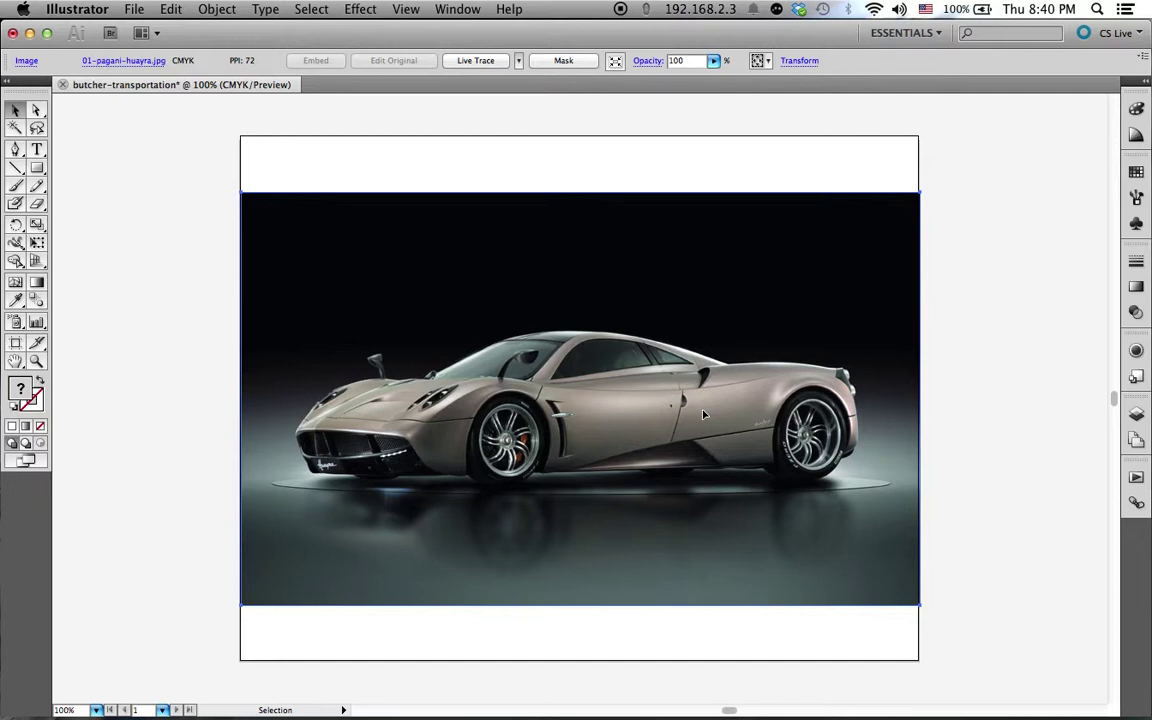
key("Delete")
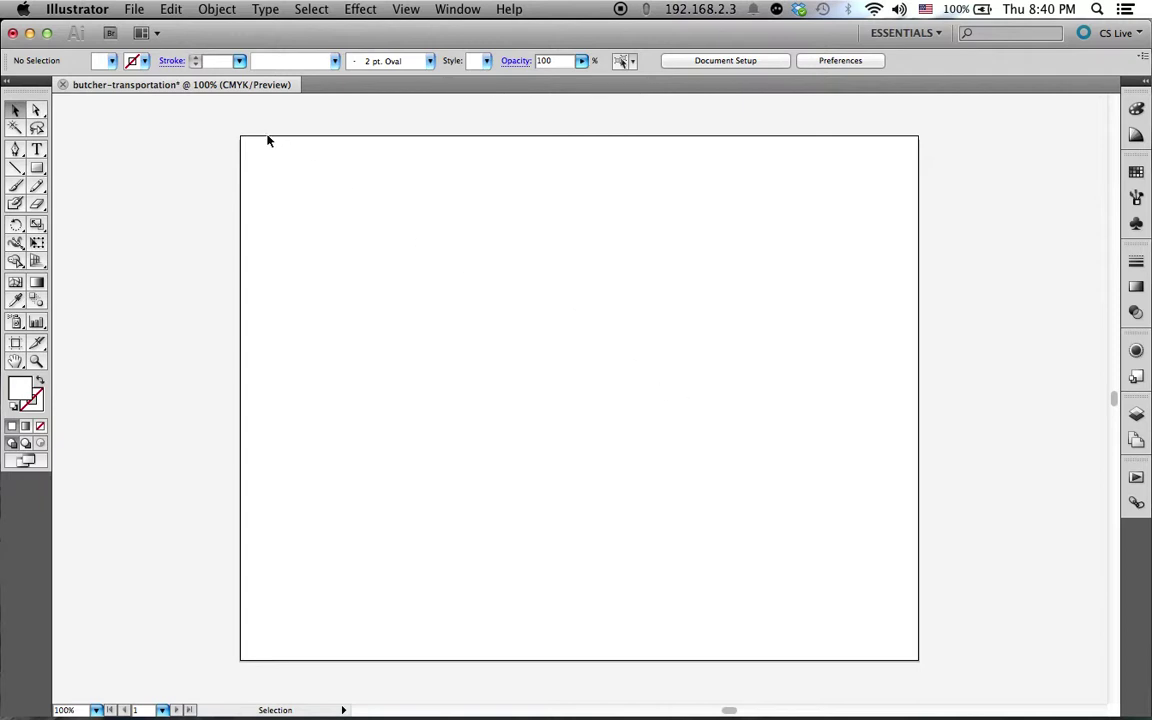
Place 3-4-alto-front-2.jpg from the transportation folder inside butcher-graphics-skinny on the artboard
left_click(132, 9)
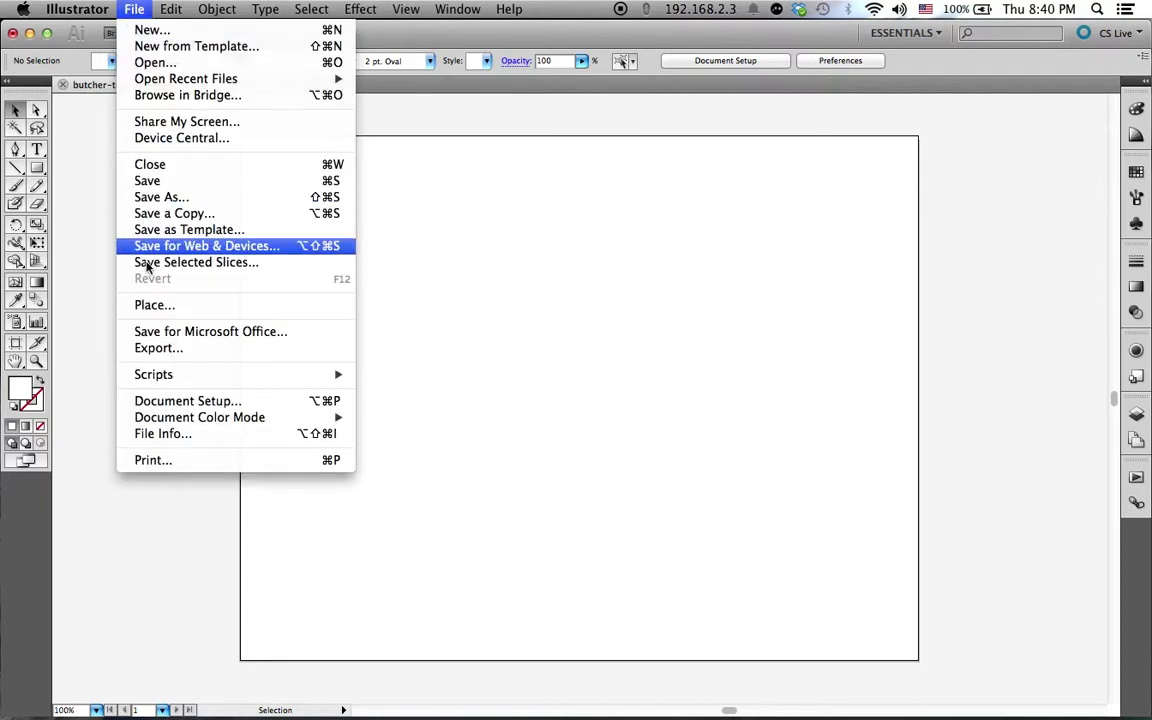
left_click(155, 310)
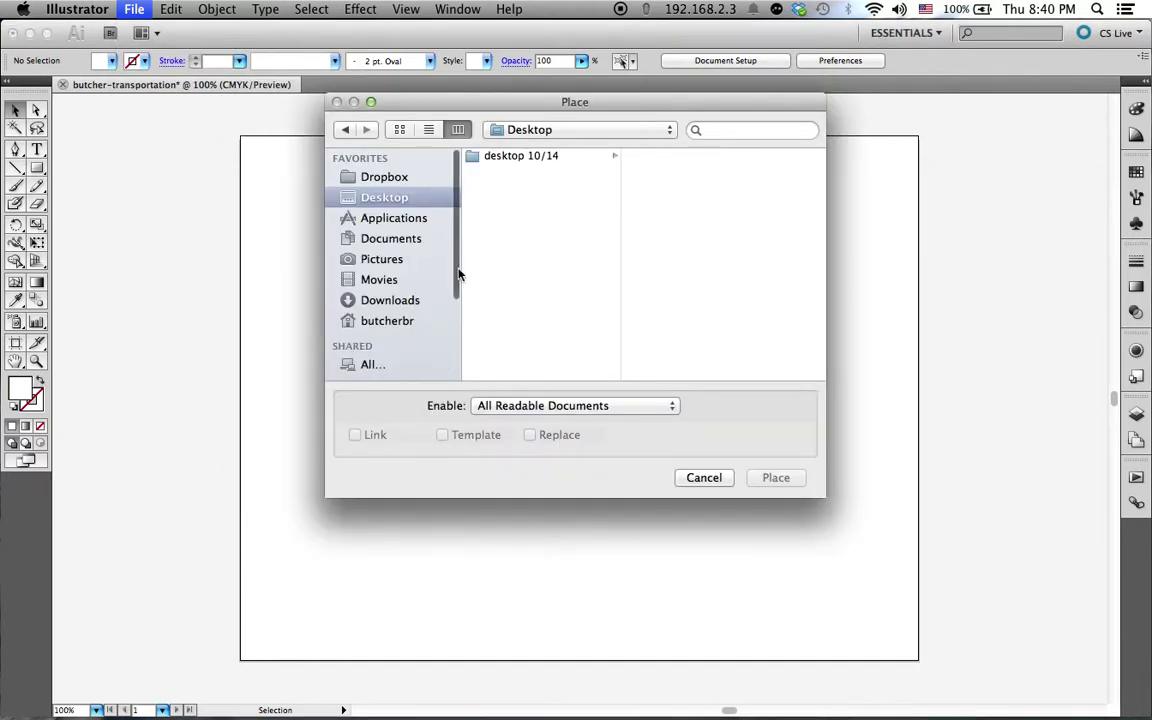
left_click(540, 157)
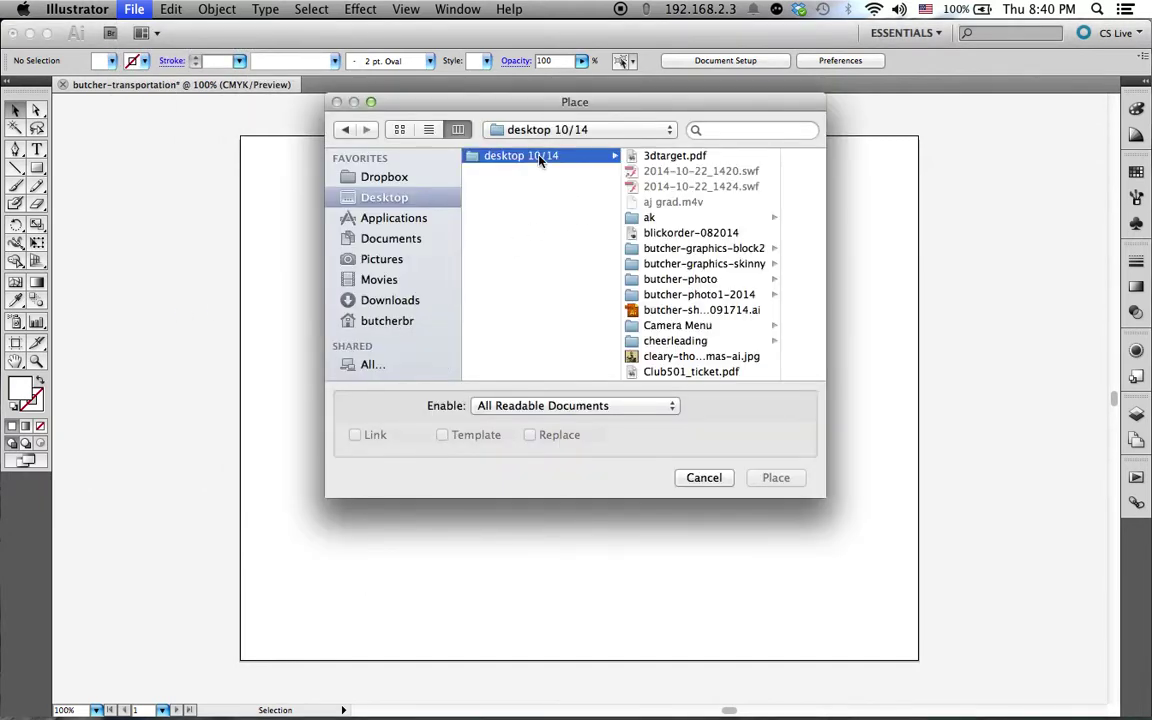
left_click(681, 264)
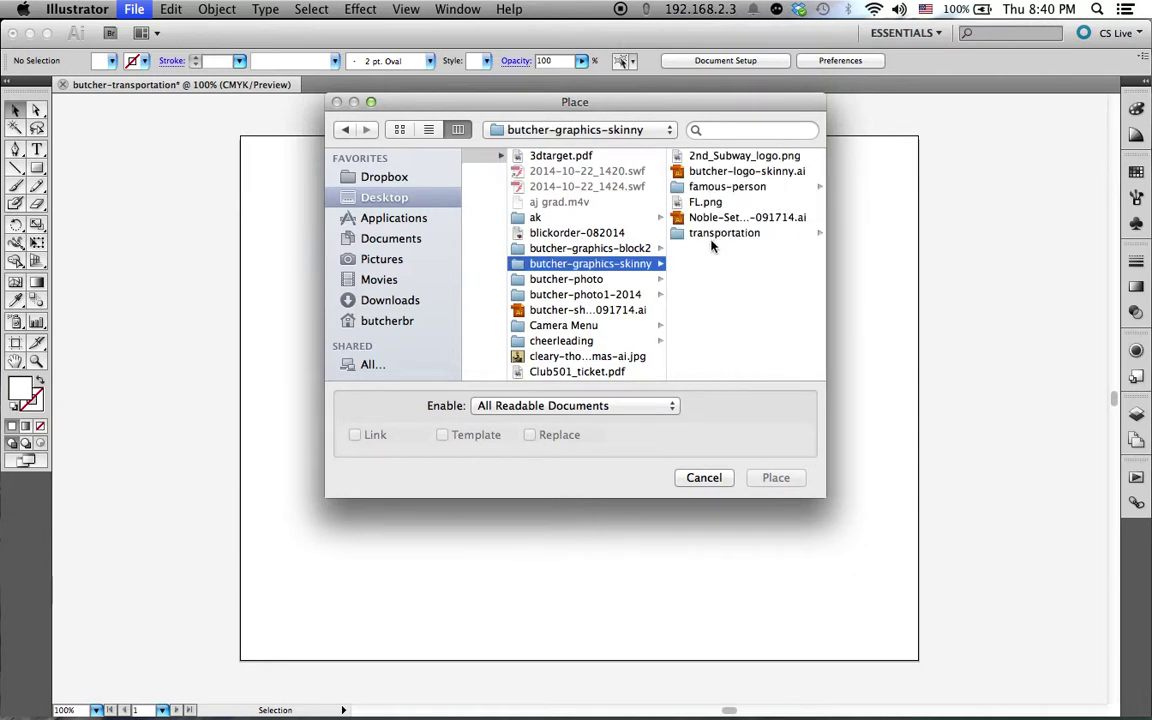
left_click(710, 234)
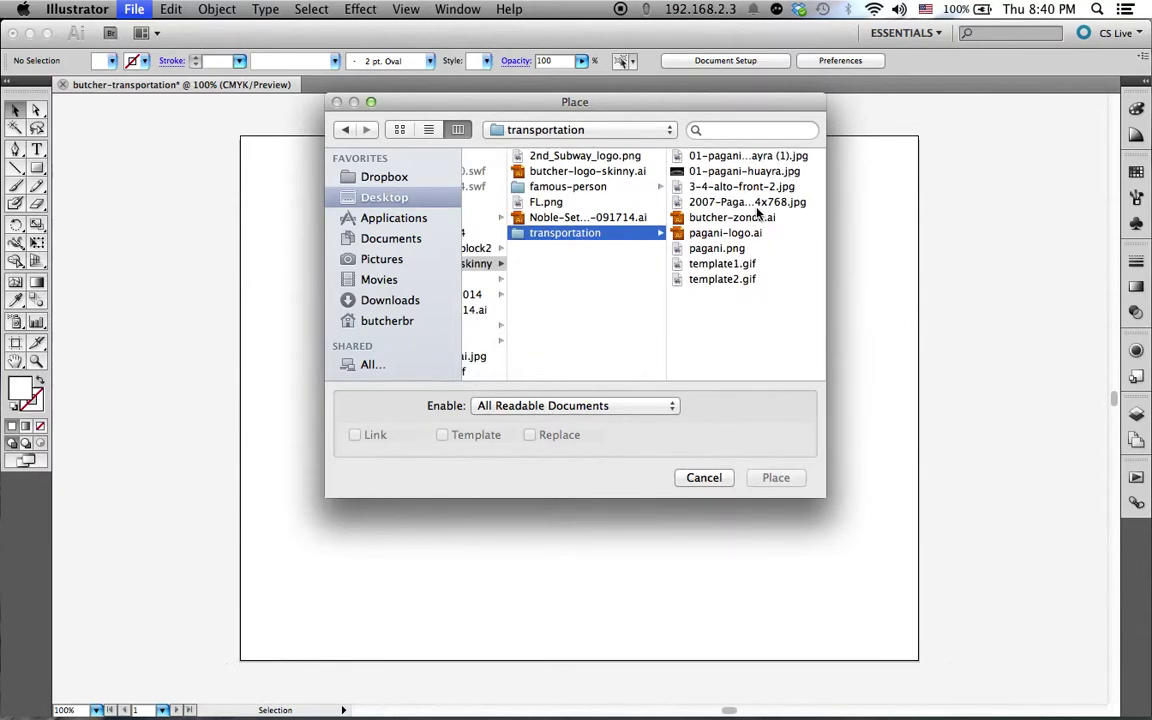
left_click(708, 188)
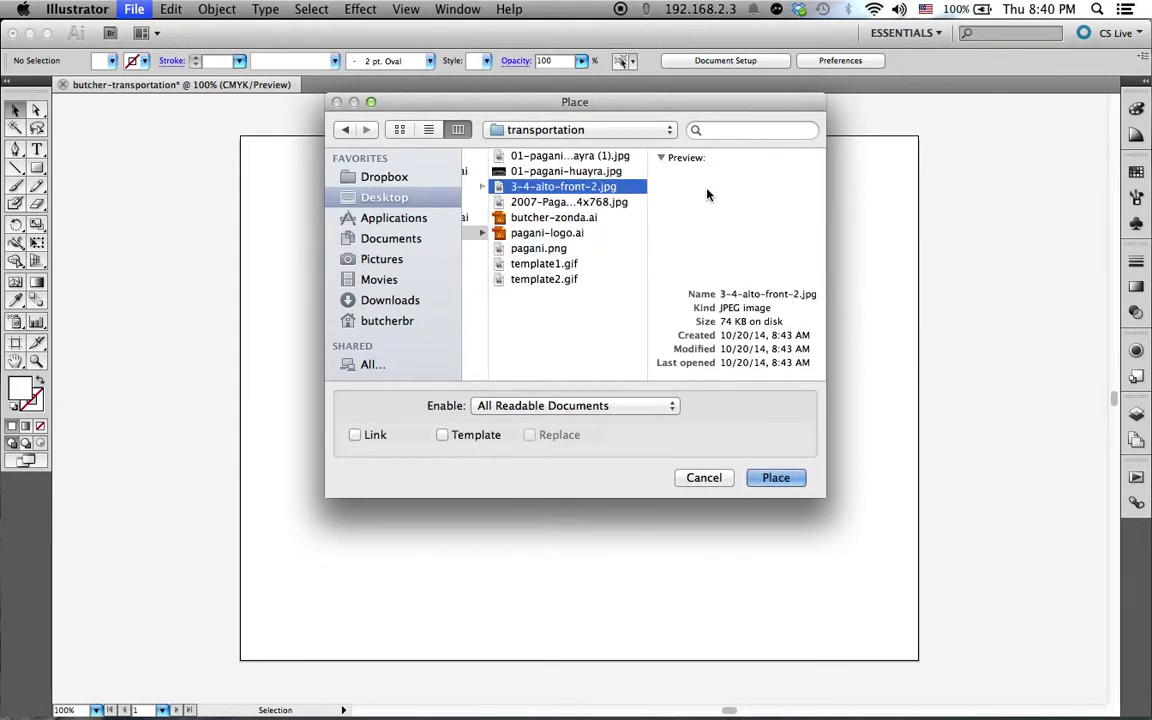
left_click(770, 479)
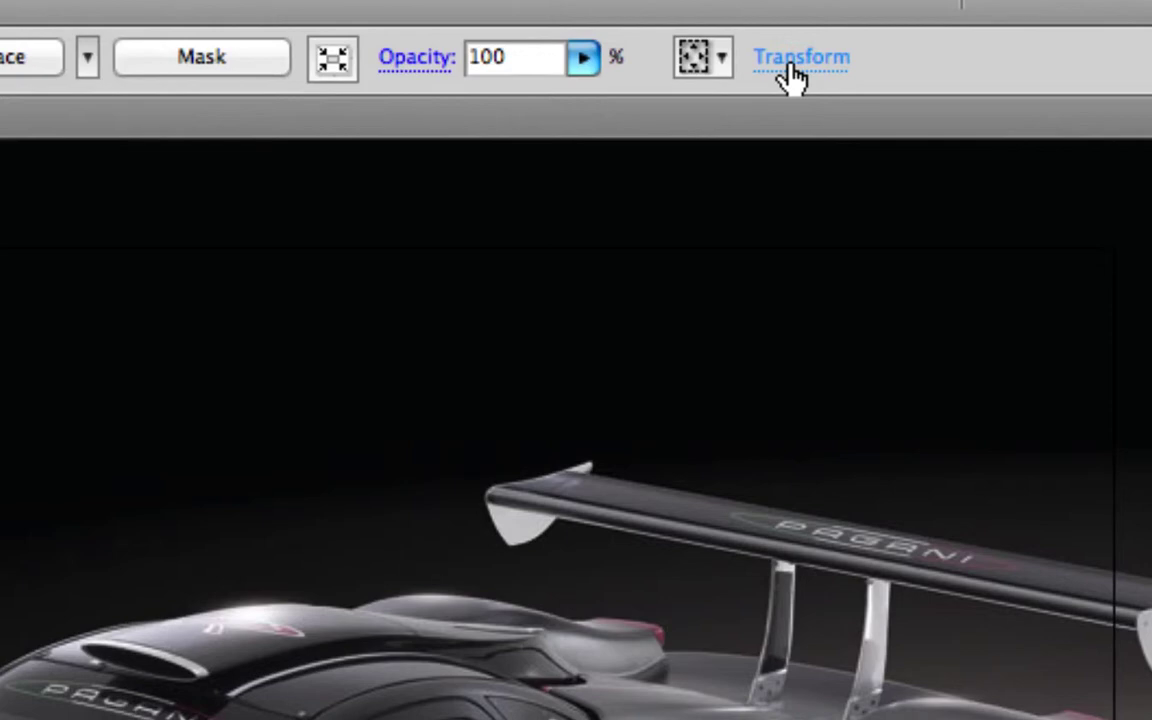
Resize the placed car image proportionally to a width of 11 in
left_click(795, 62)
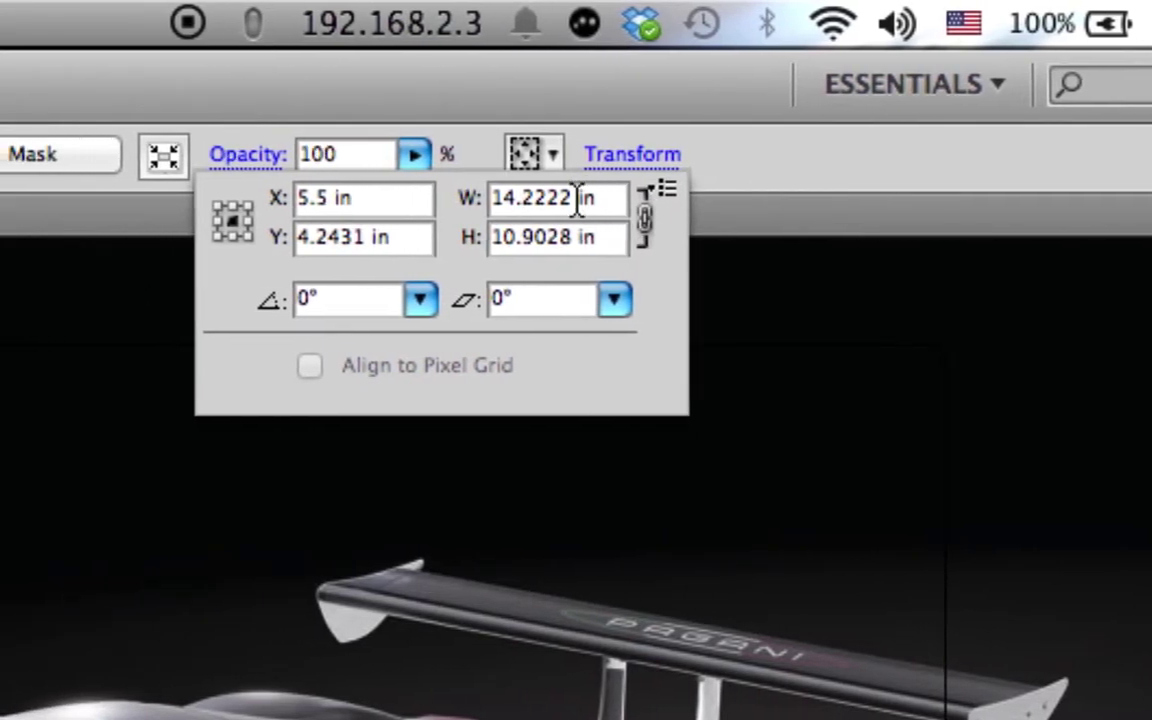
left_click_drag(577, 198, 489, 198)
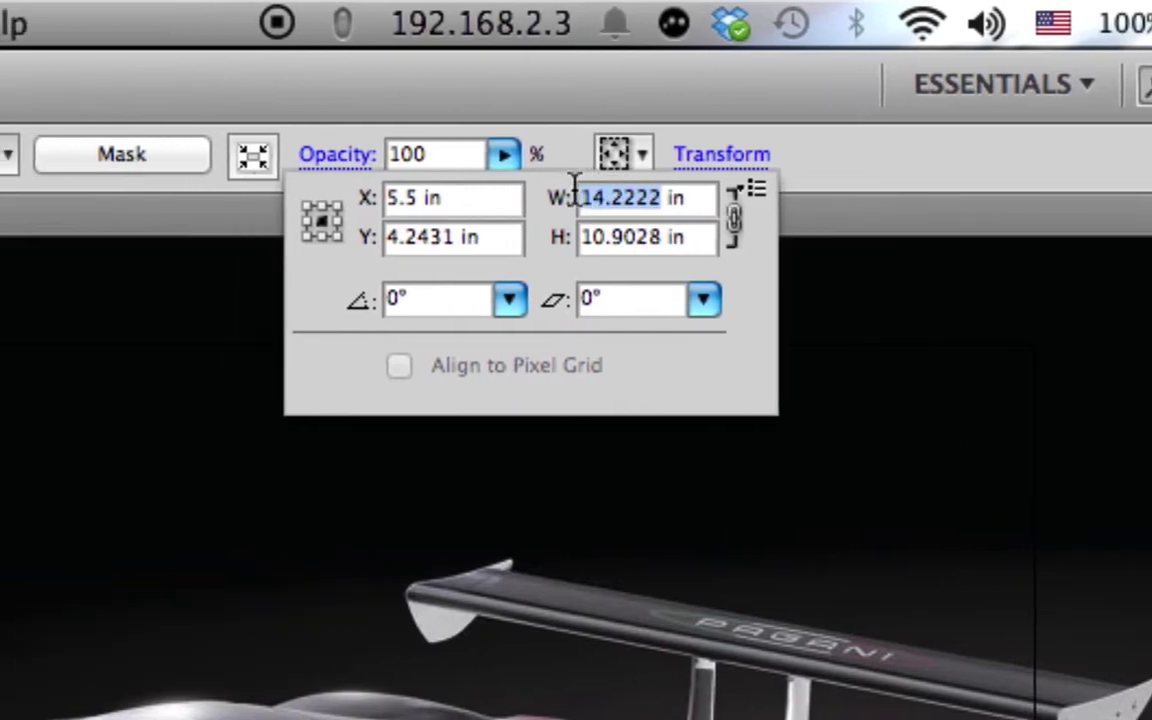
type("11")
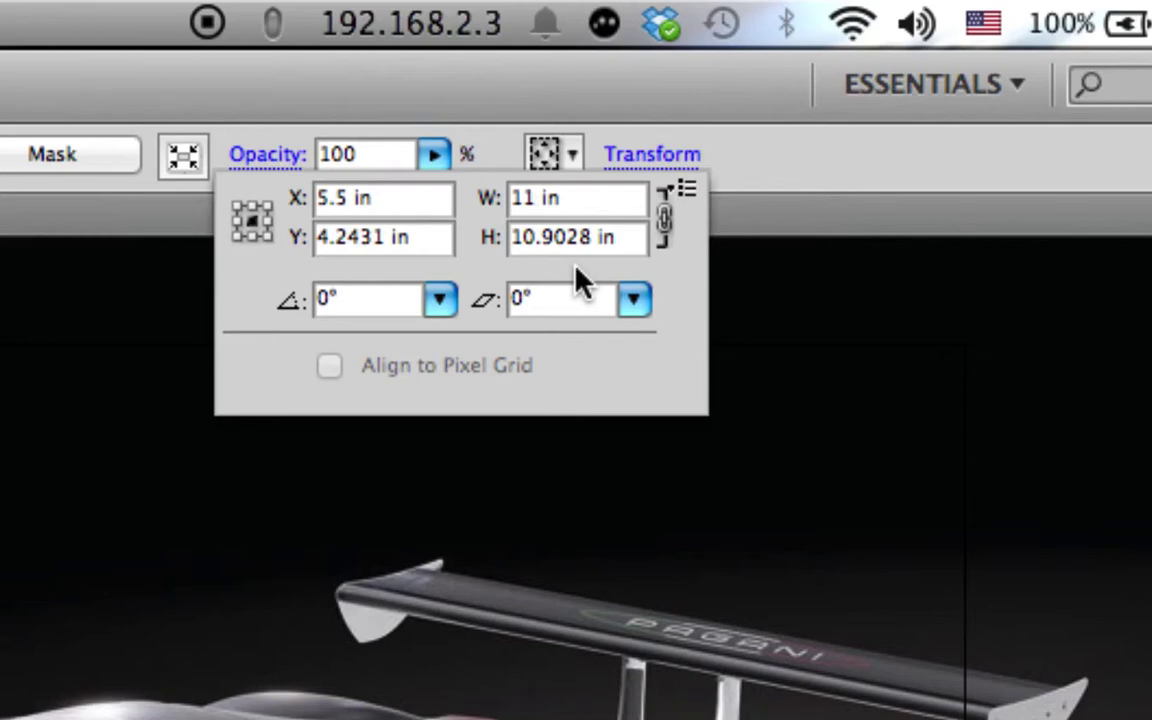
key("Tab")
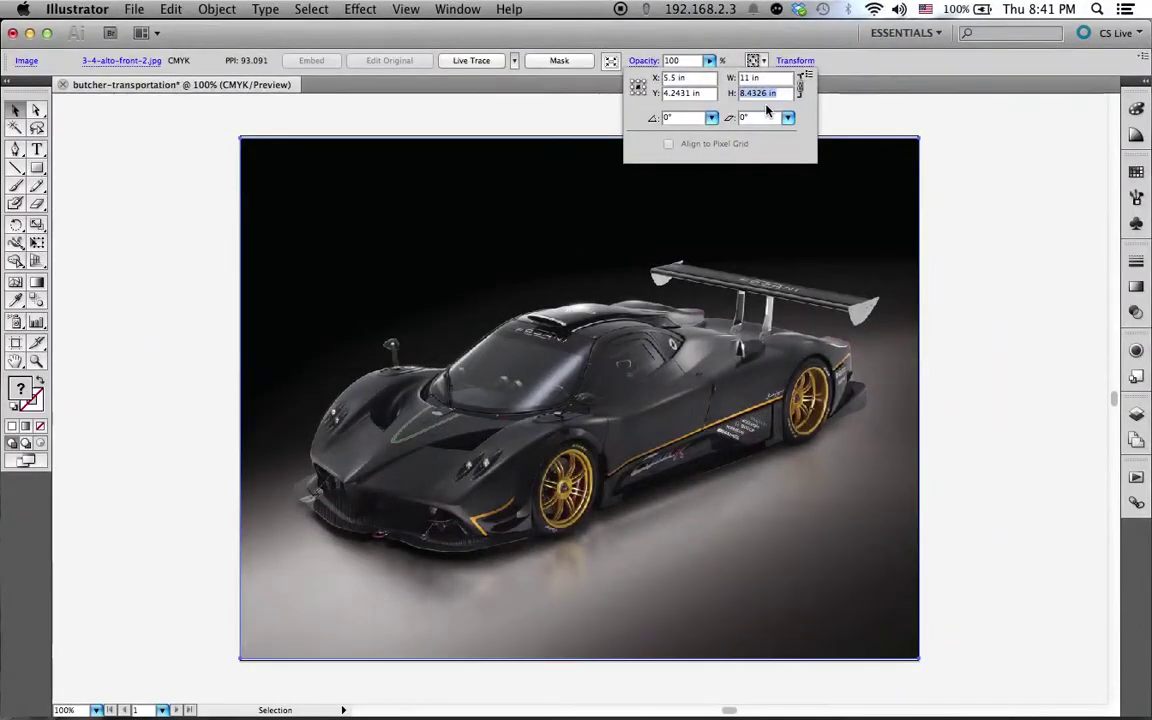
key("Escape")
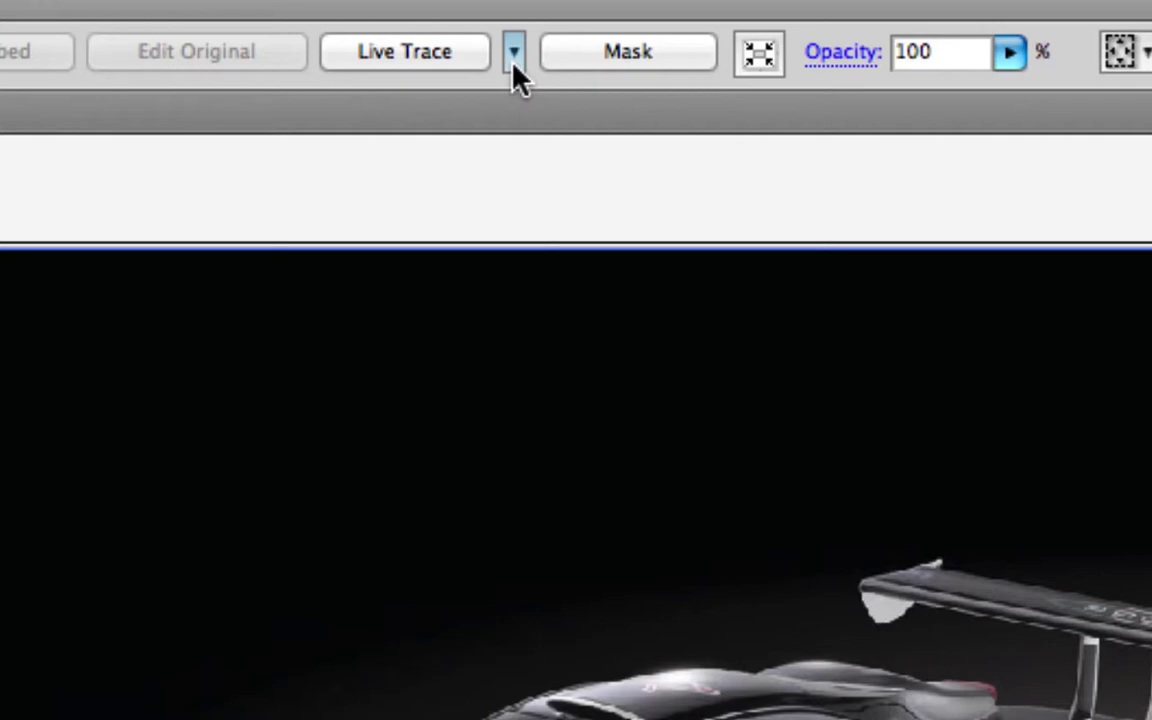
Live Trace the placed car image in Color mode with a maximum of 12 colors
left_click(517, 75)
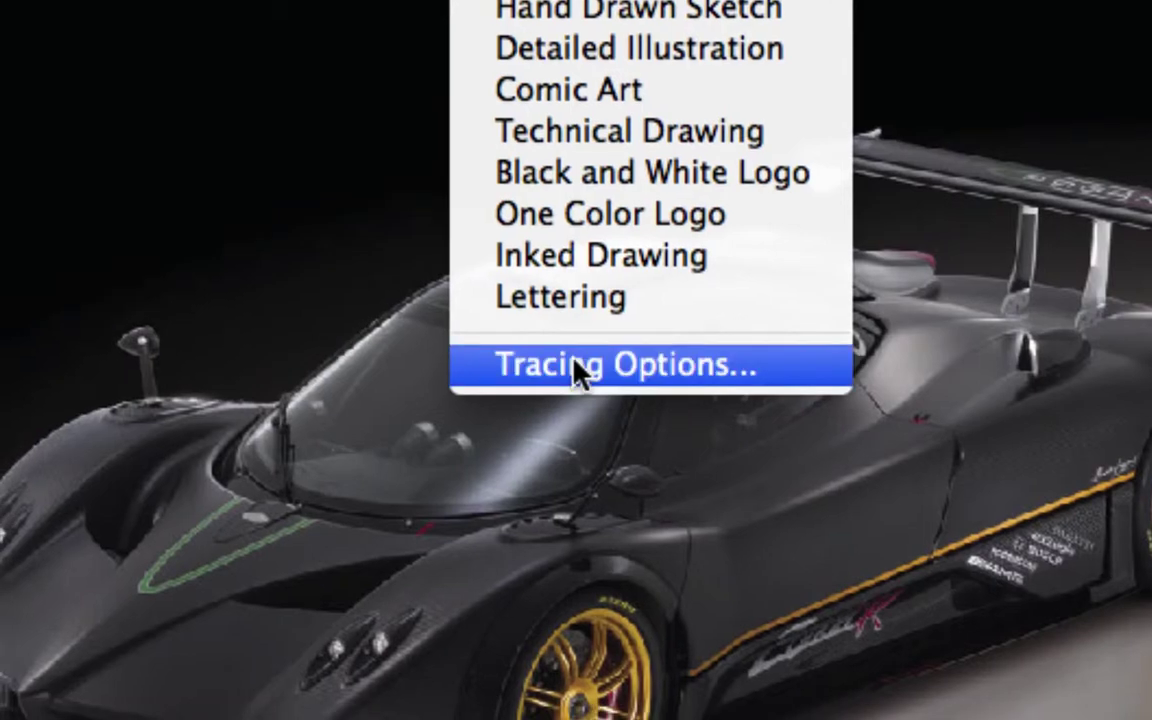
left_click(578, 370)
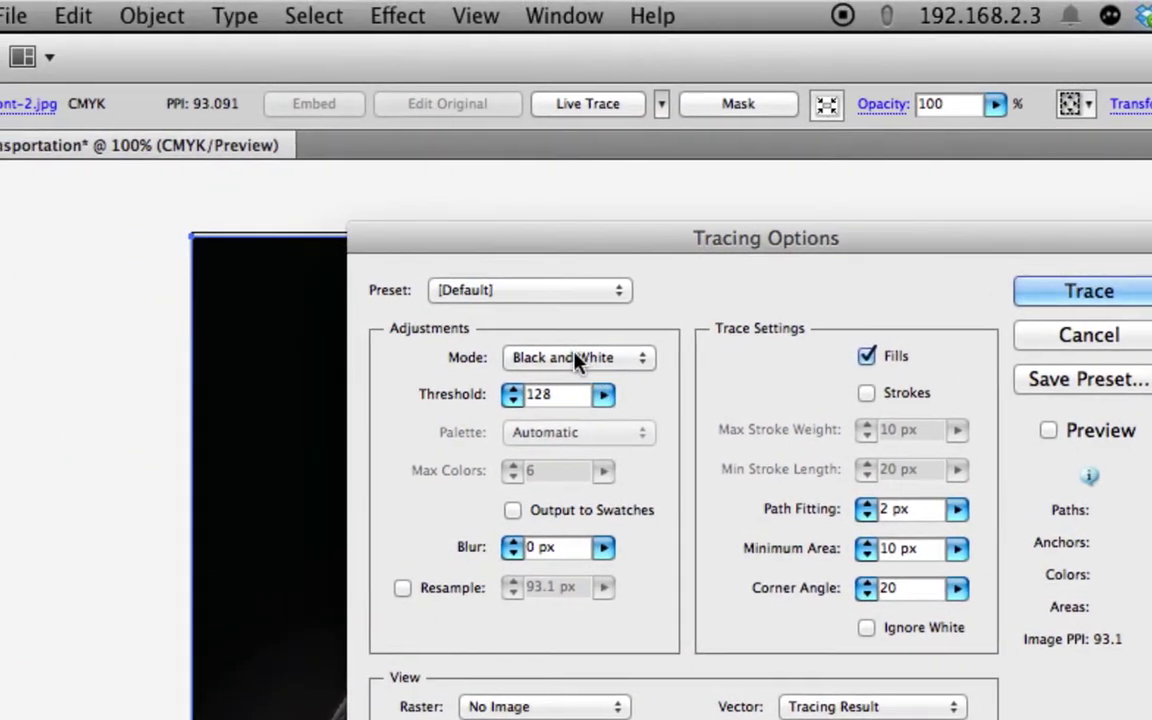
left_click(525, 312)
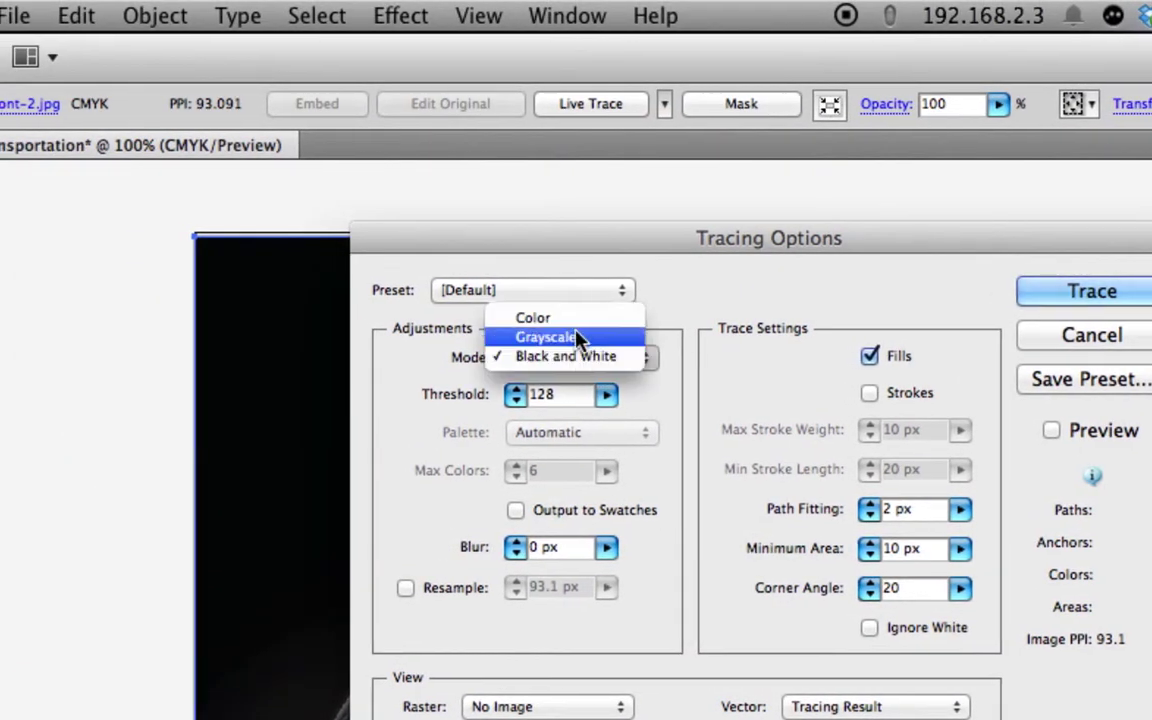
left_click(575, 319)
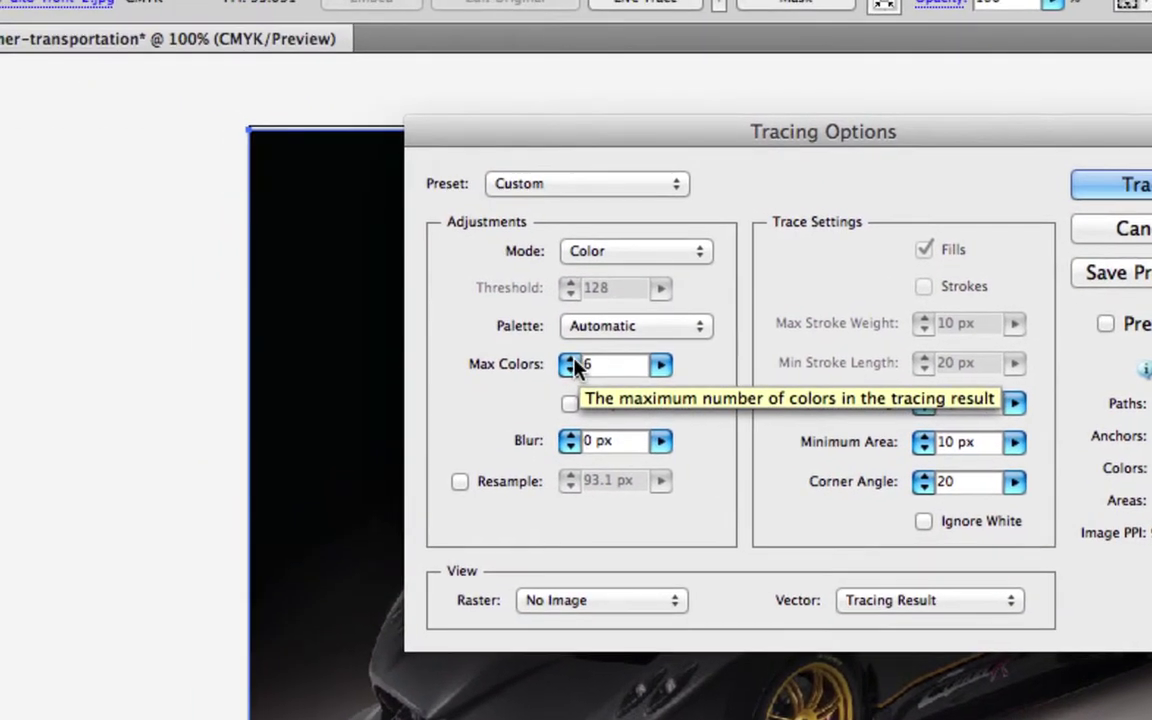
left_click(559, 355)
left_click(574, 361)
left_click(574, 361)
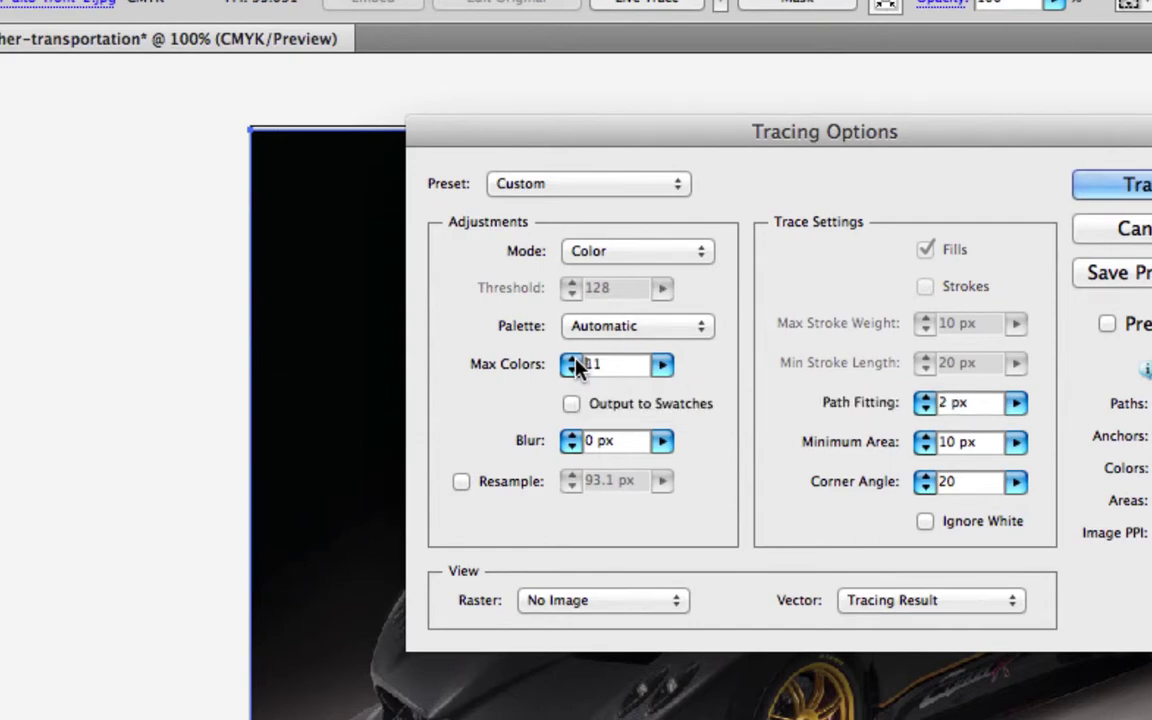
left_click(574, 361)
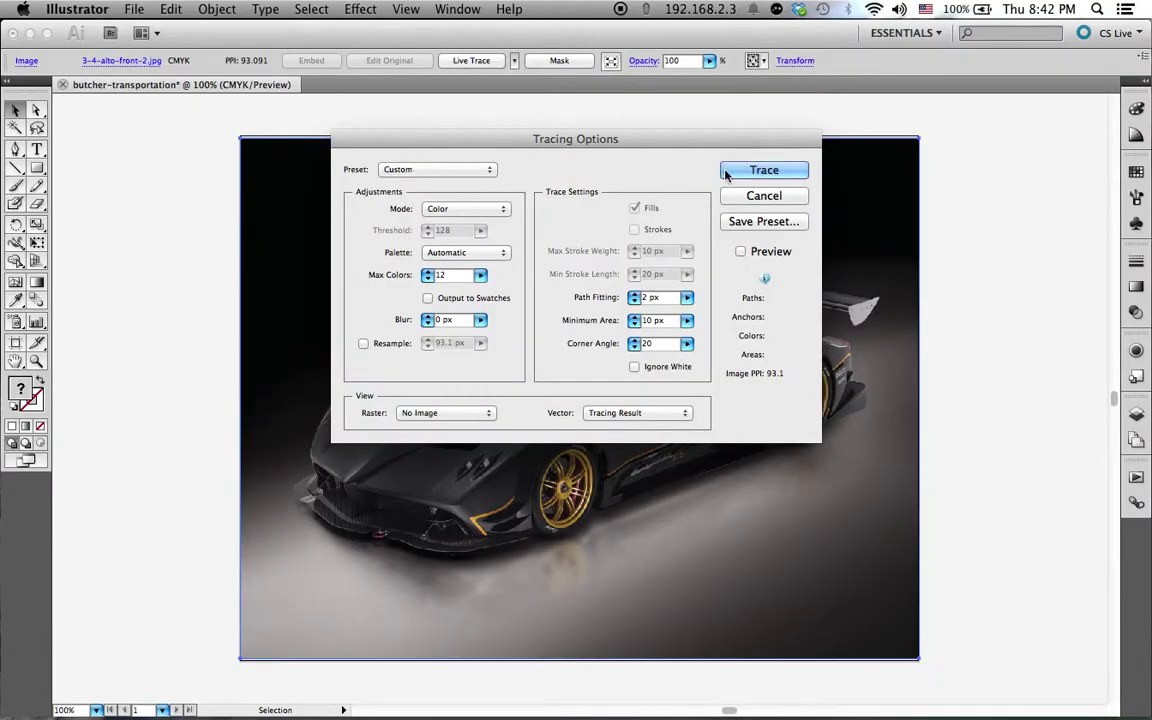
left_click(727, 174)
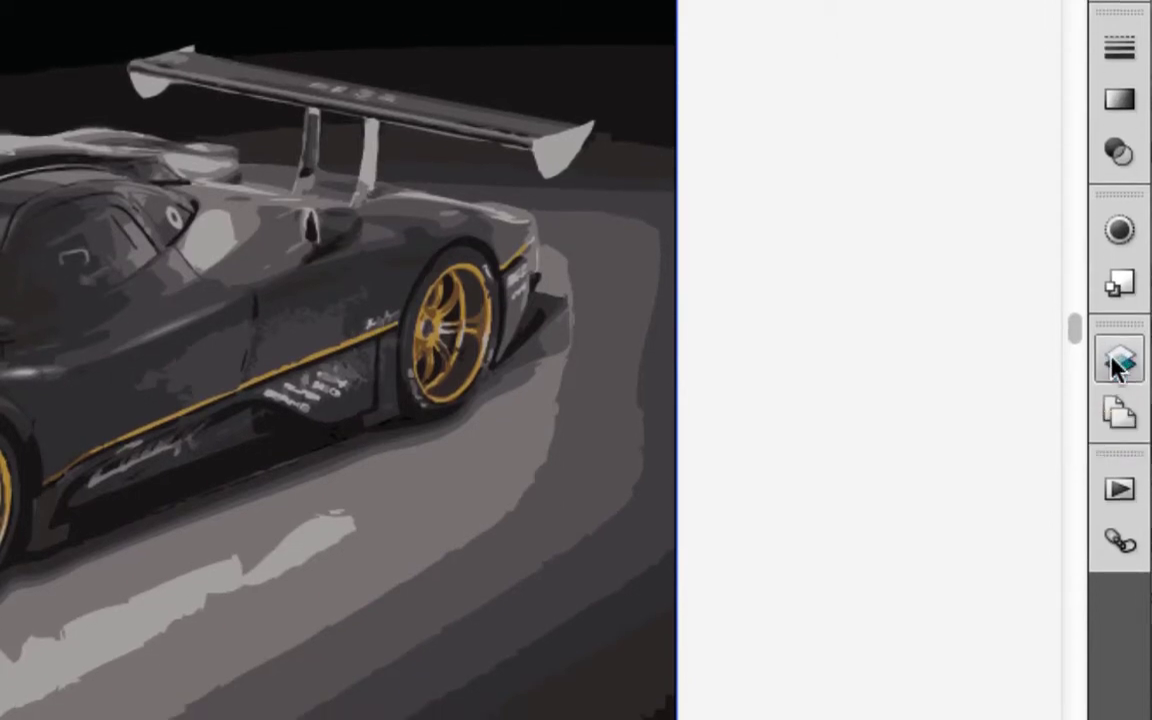
Lock Layer 1 containing the traced car and add a new layer above it
left_click(1117, 366)
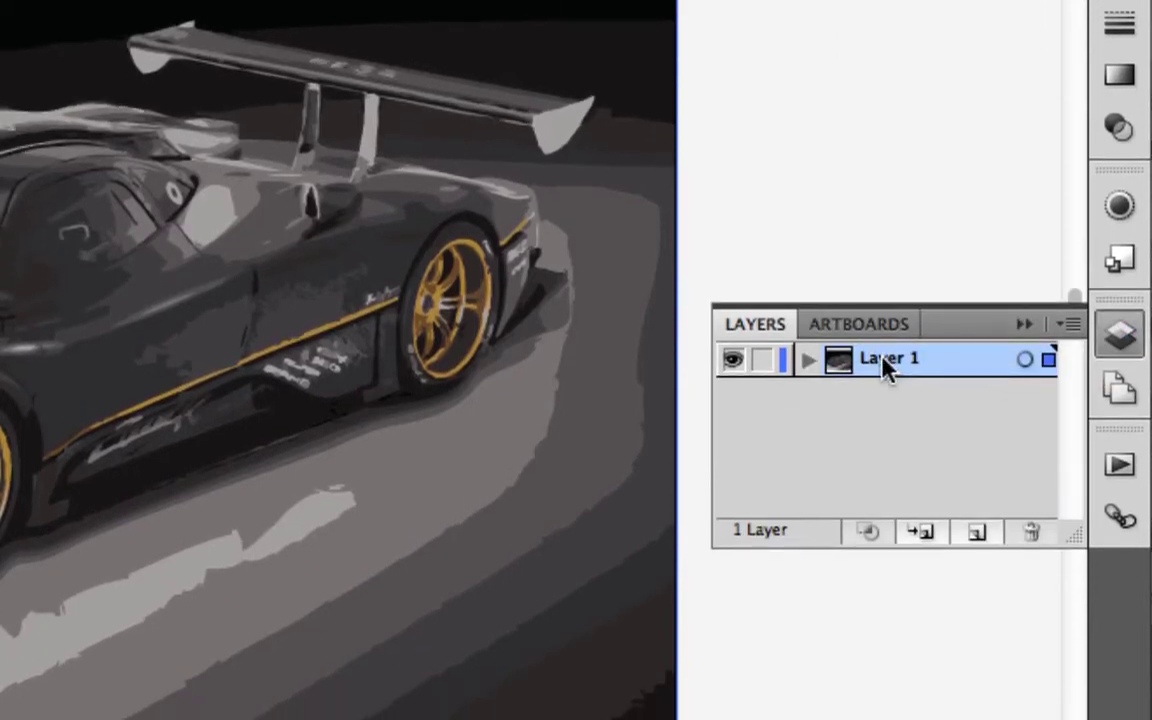
left_click(807, 360)
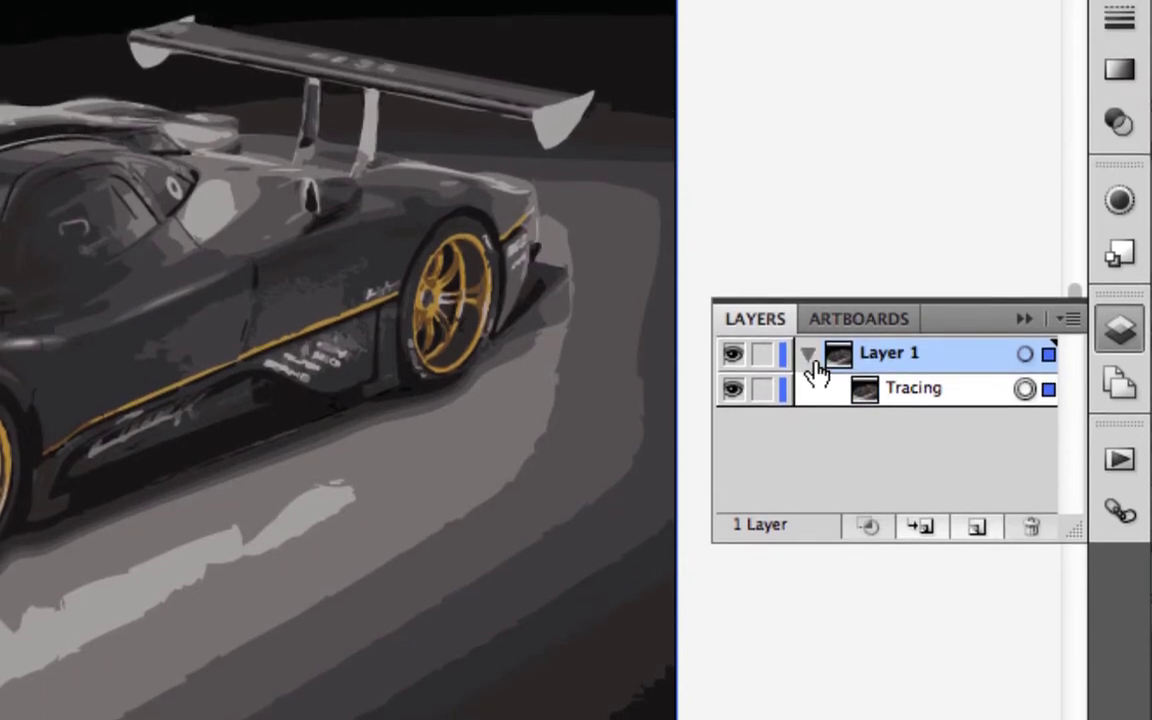
left_click(805, 368)
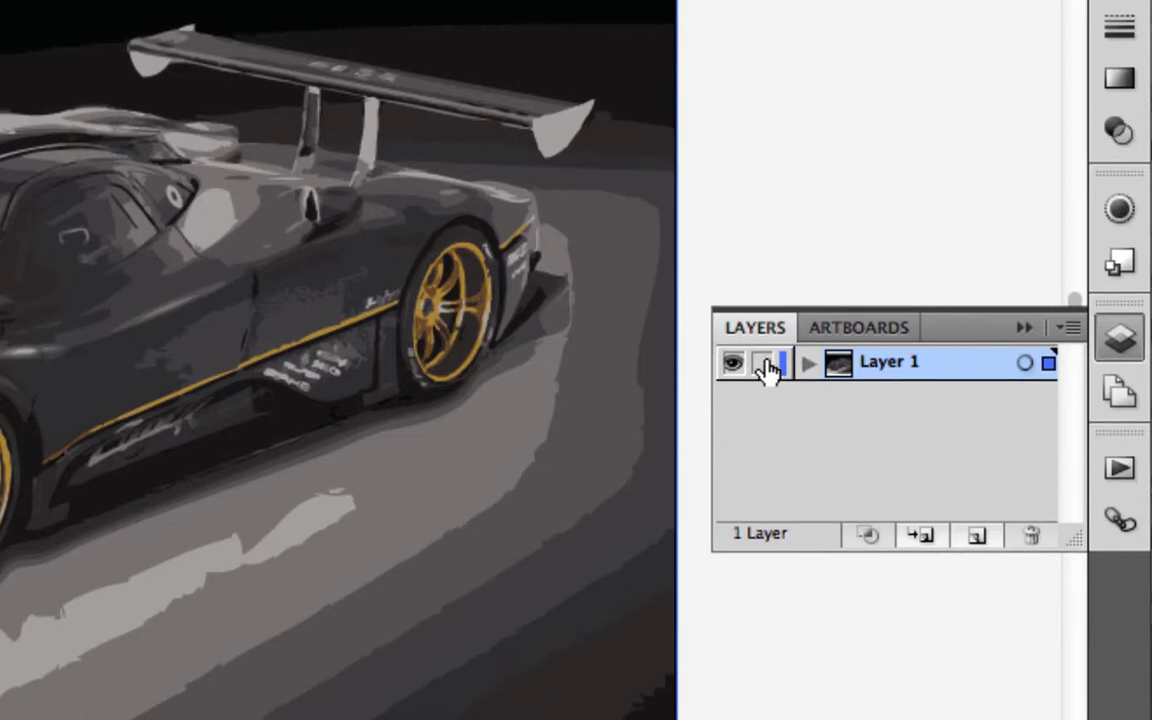
left_click(763, 368)
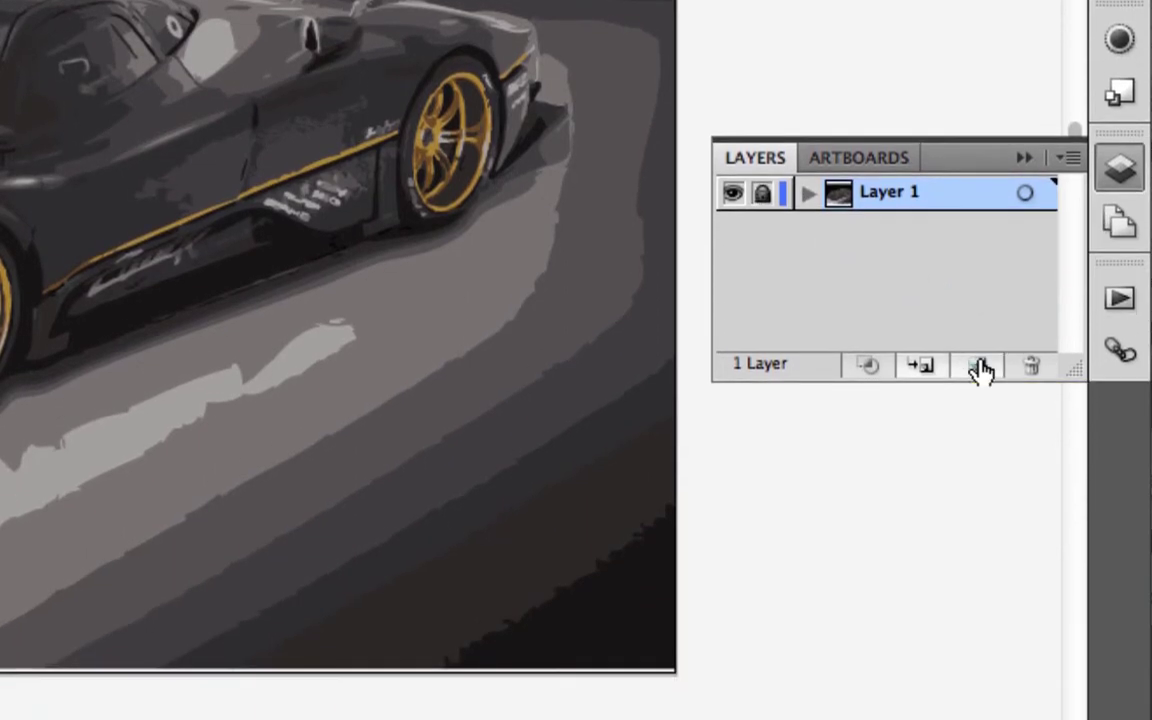
left_click(979, 370)
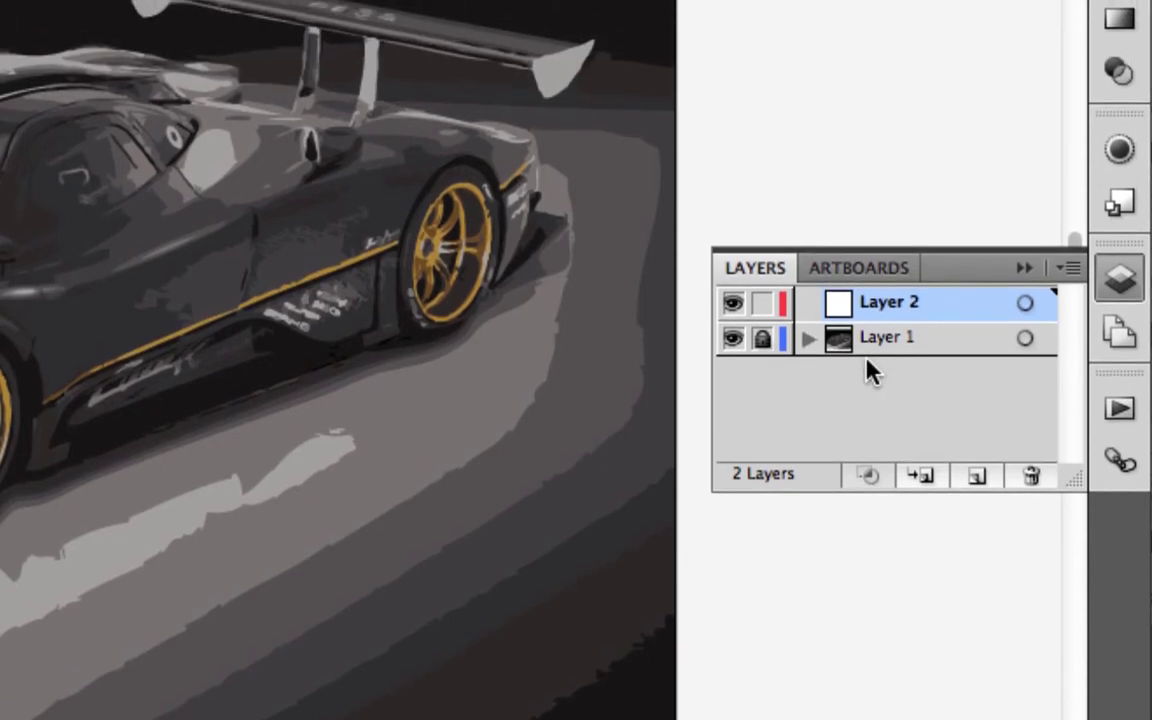